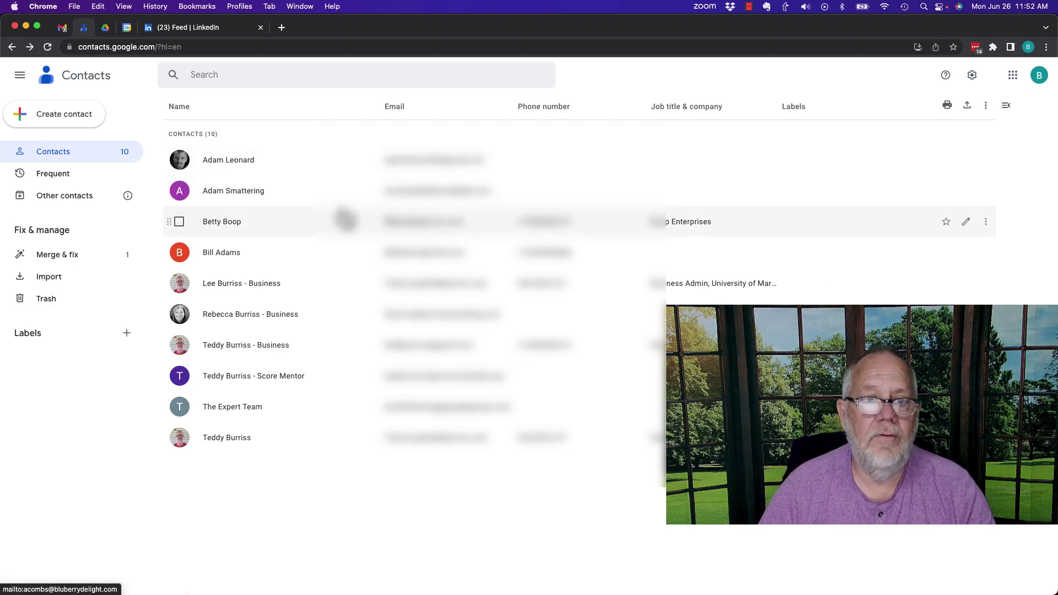
Step: Tick five contacts in the list so the header reads 5 selected
{"action": "left_click", "coordinate": [179, 221]}
{"action": "left_click", "coordinate": [179, 252]}
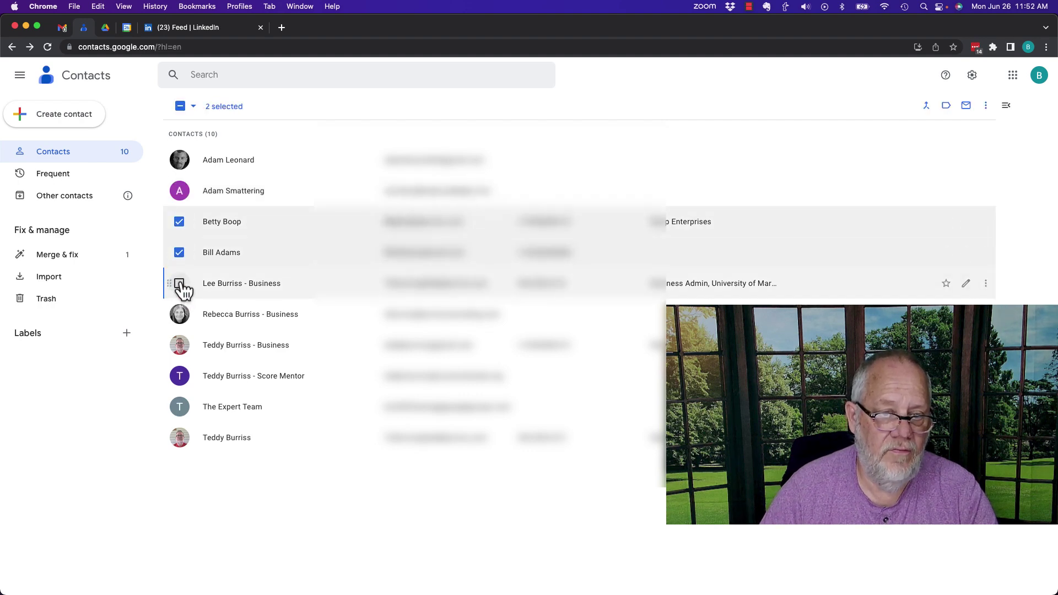
{"action": "left_click", "coordinate": [179, 283]}
{"action": "left_click", "coordinate": [179, 345]}
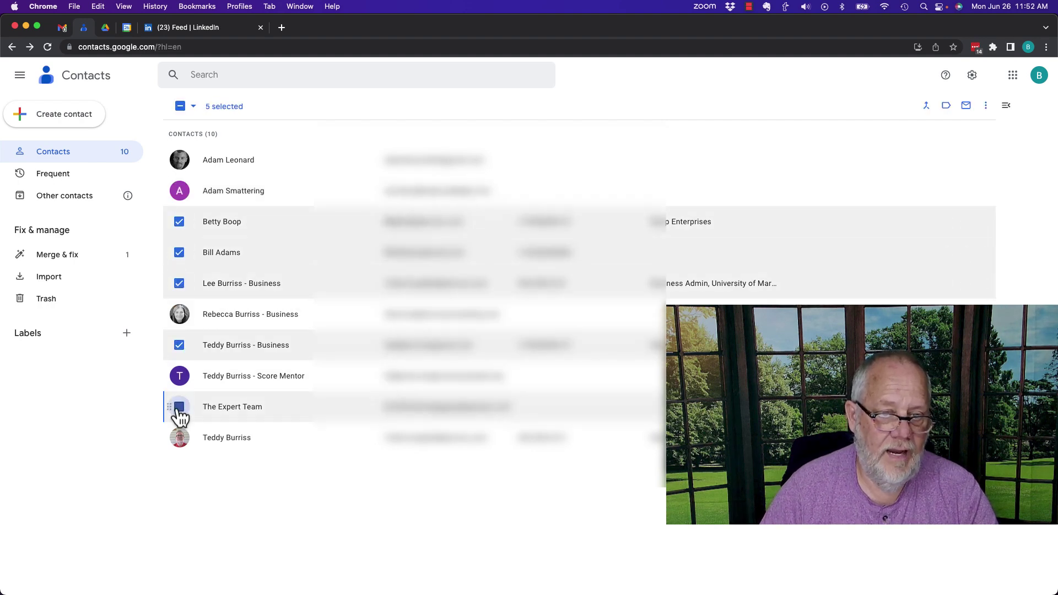
{"action": "left_click", "coordinate": [179, 438]}
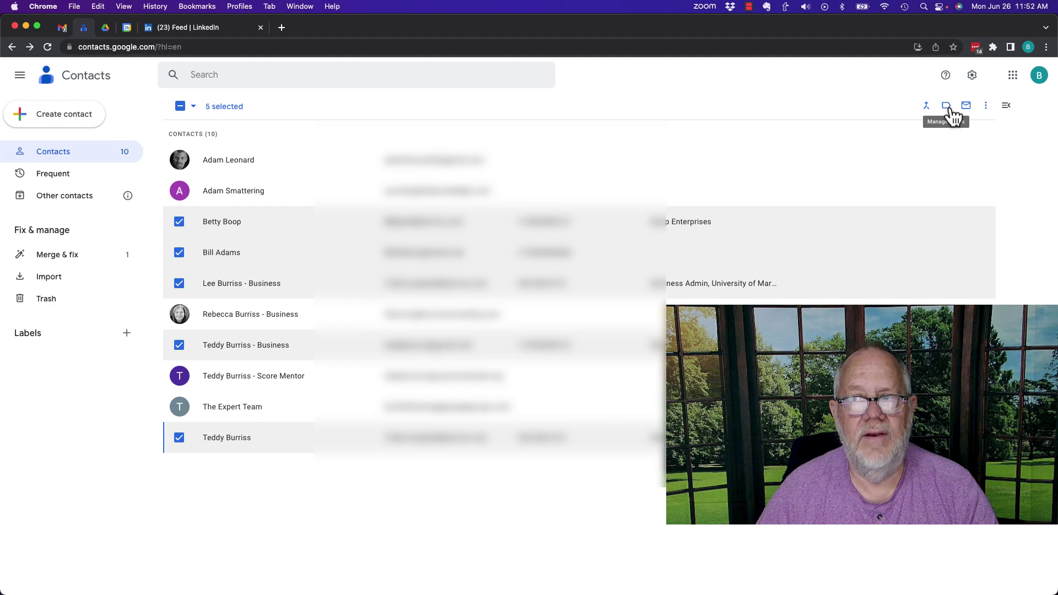
Step: Create a new label 'Test Group' and apply it to the five selected contacts
{"action": "left_click", "coordinate": [987, 108]}
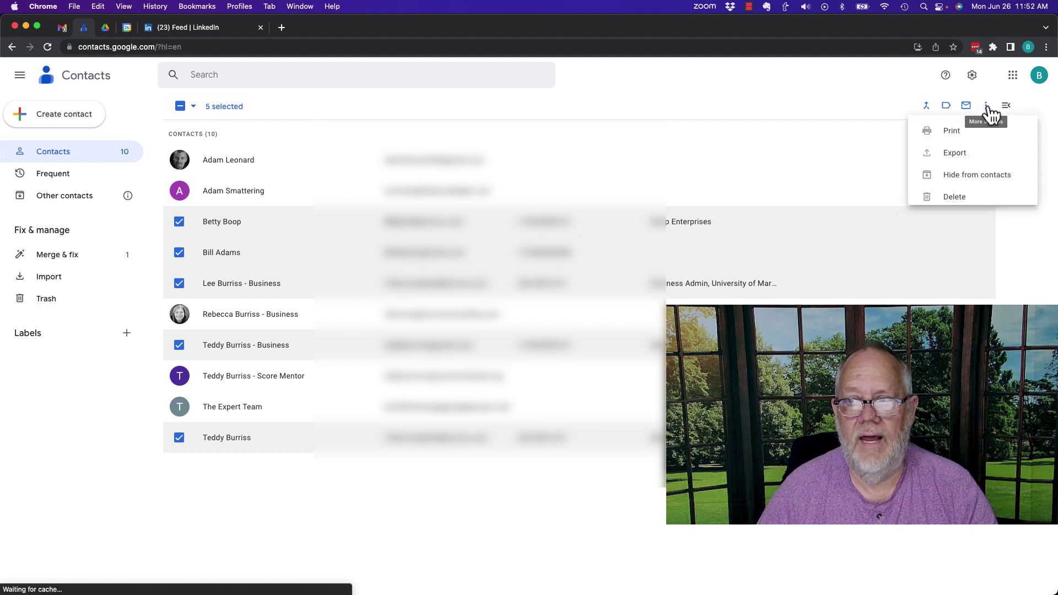
{"action": "left_click", "coordinate": [945, 106]}
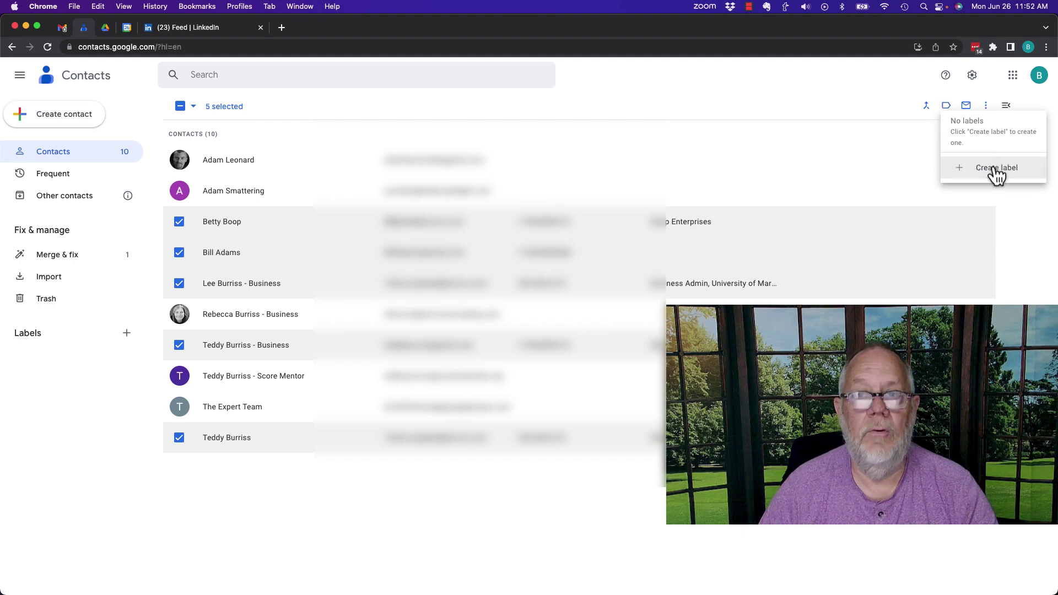
{"action": "left_click", "coordinate": [995, 168]}
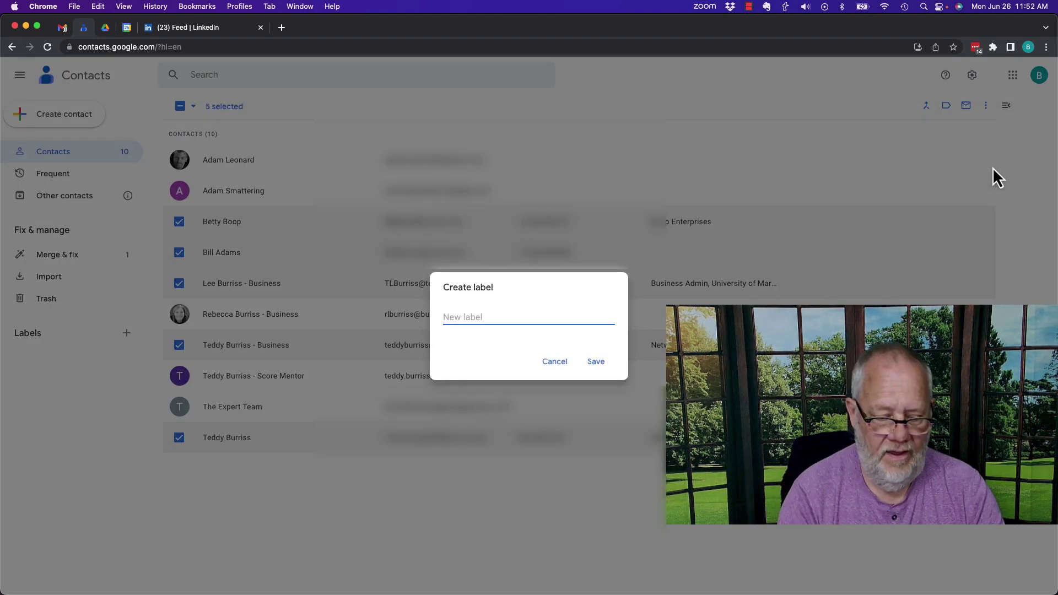
{"action": "type", "text": "Test"}
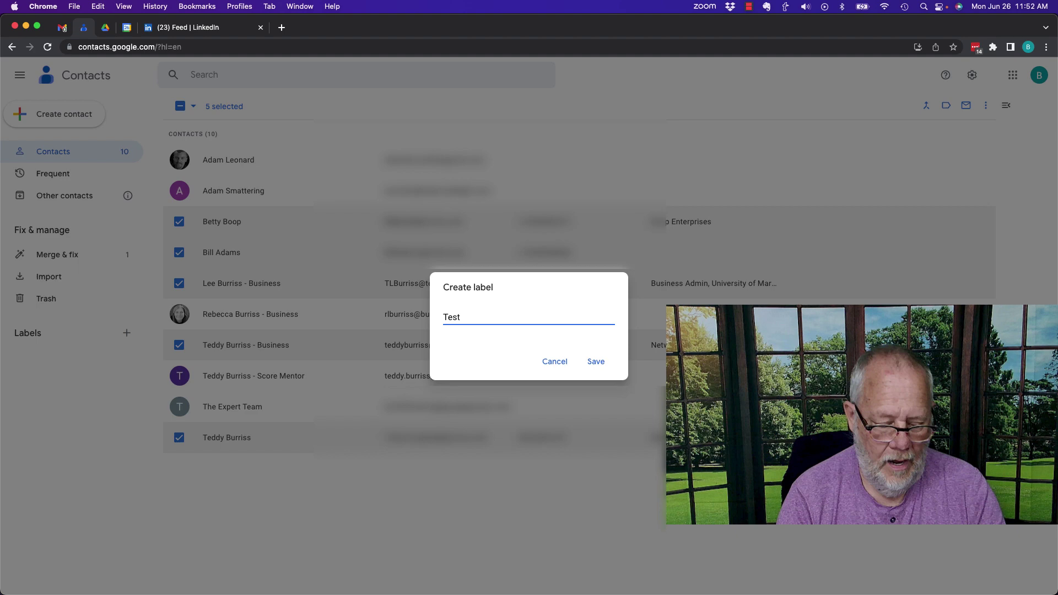
{"action": "type", "text": " Group"}
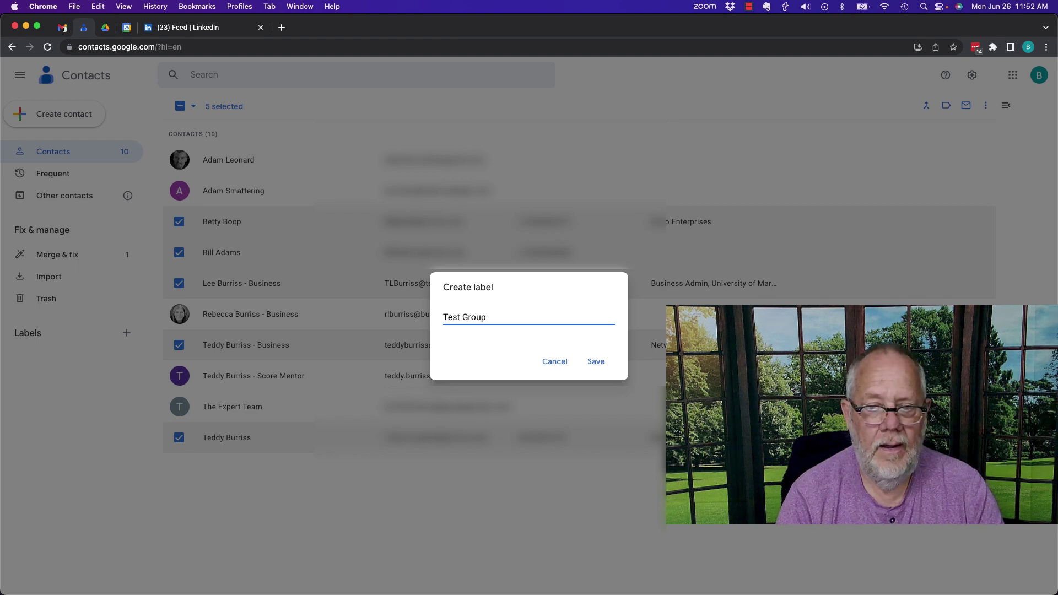
{"action": "left_click", "coordinate": [595, 361]}
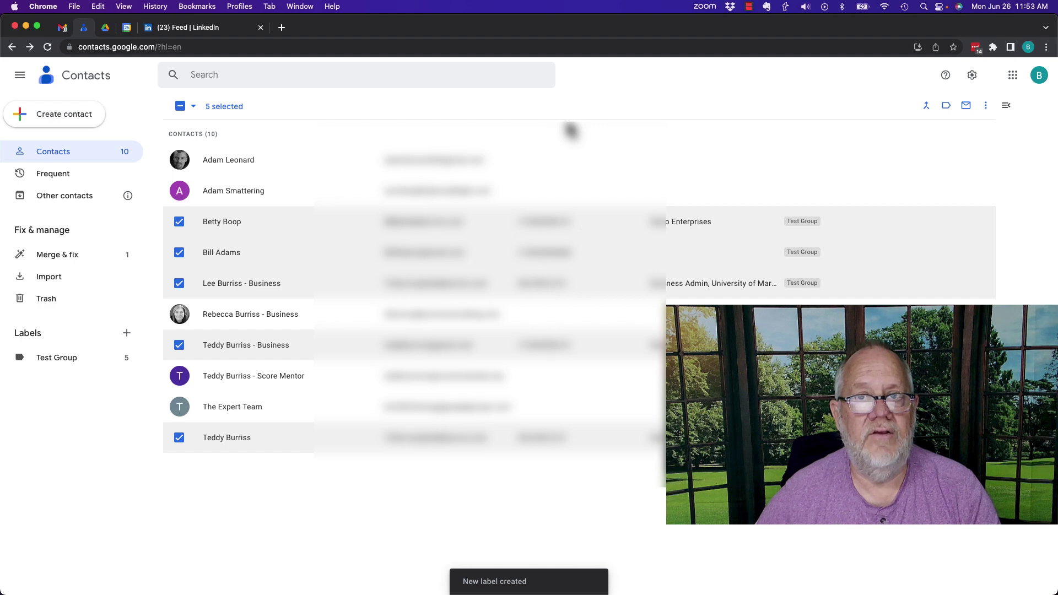
Step: View the Test Group label, return to all Contacts, then reopen Test Group's member list
{"action": "left_click", "coordinate": [62, 359]}
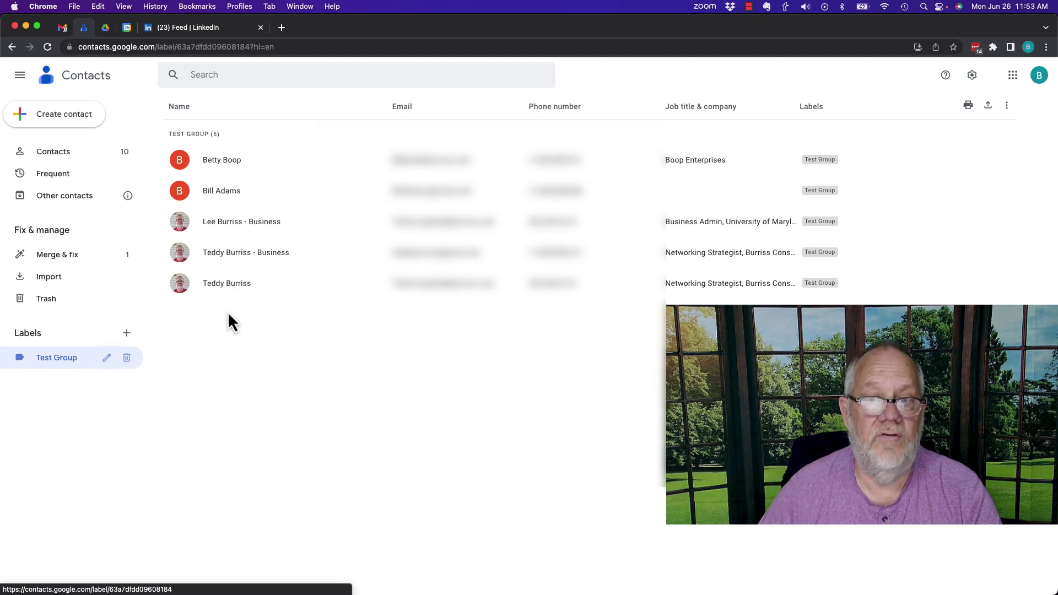
{"action": "left_click", "coordinate": [55, 154]}
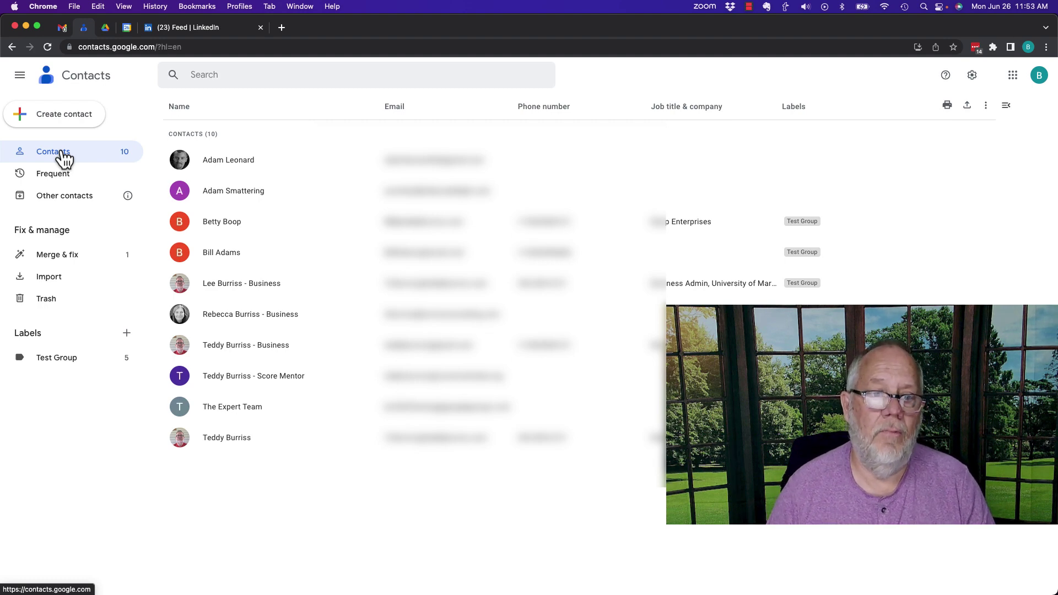
{"action": "left_click", "coordinate": [73, 363]}
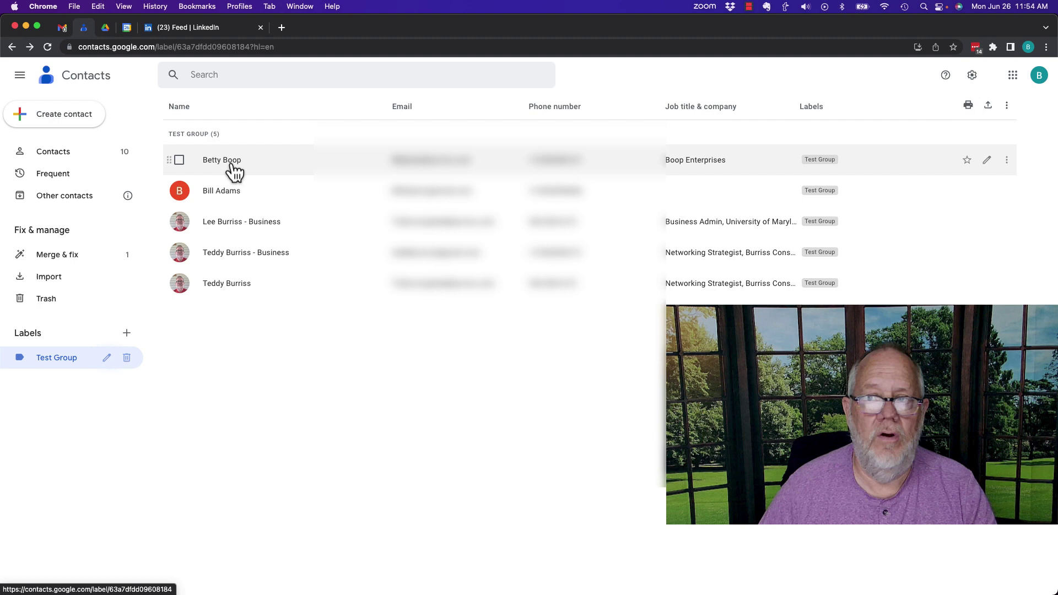
Step: Remove the first listed member from the Test Group label, leaving four contacts
{"action": "left_click", "coordinate": [1005, 163]}
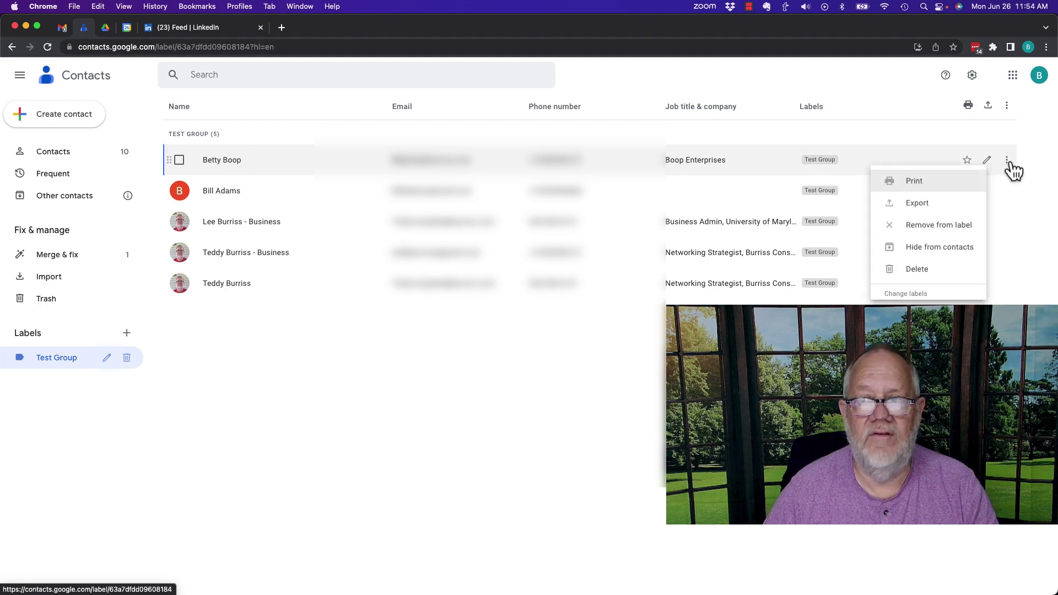
{"action": "left_click", "coordinate": [932, 229]}
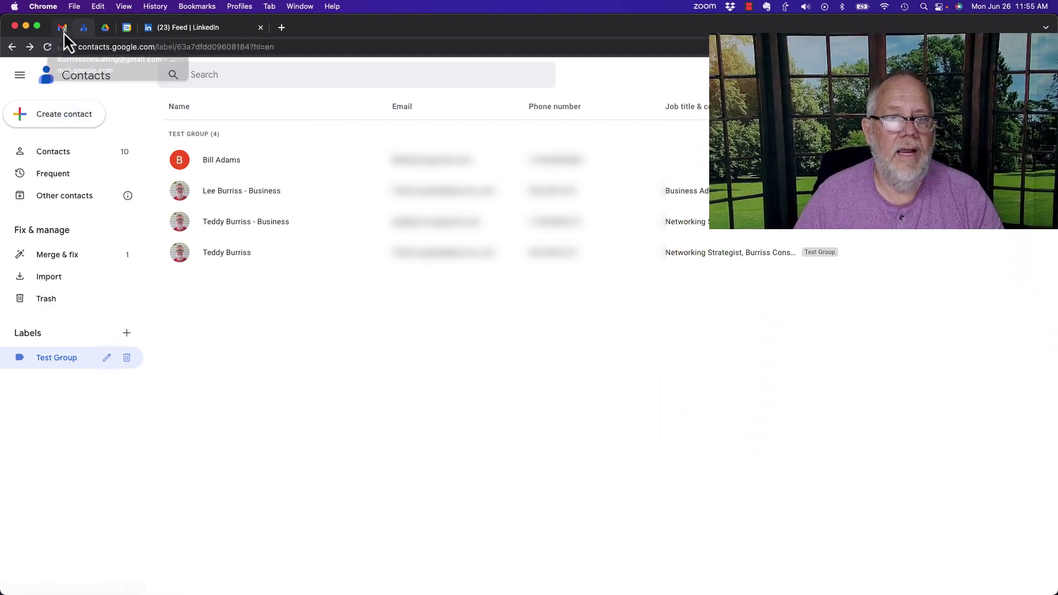
Step: Compose a new Gmail message and insert all Test Group contacts into the To field
{"action": "left_click", "coordinate": [64, 32]}
{"action": "left_click", "coordinate": [85, 111]}
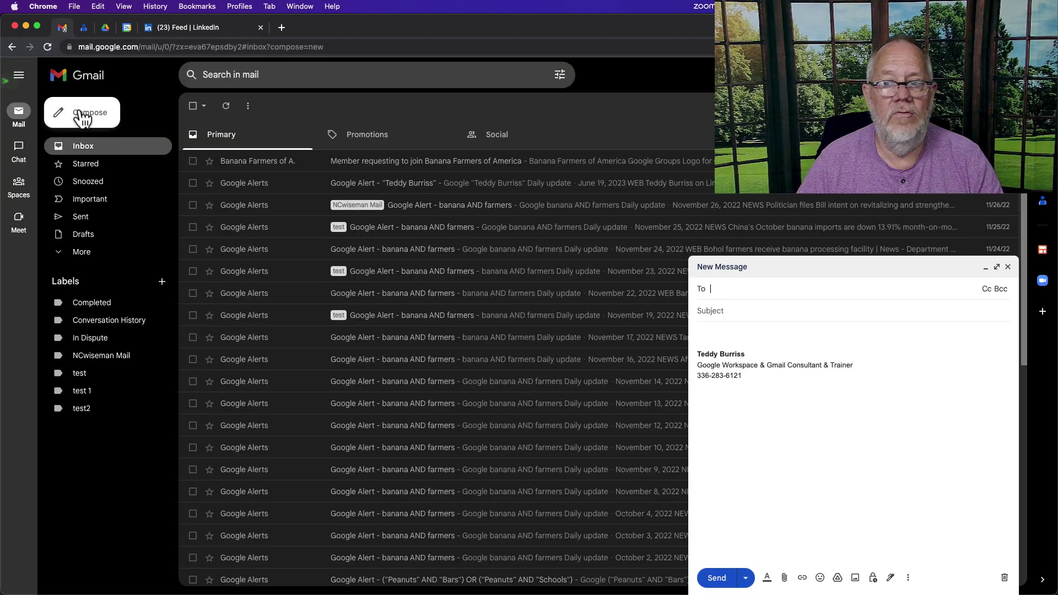
{"action": "left_click", "coordinate": [700, 291]}
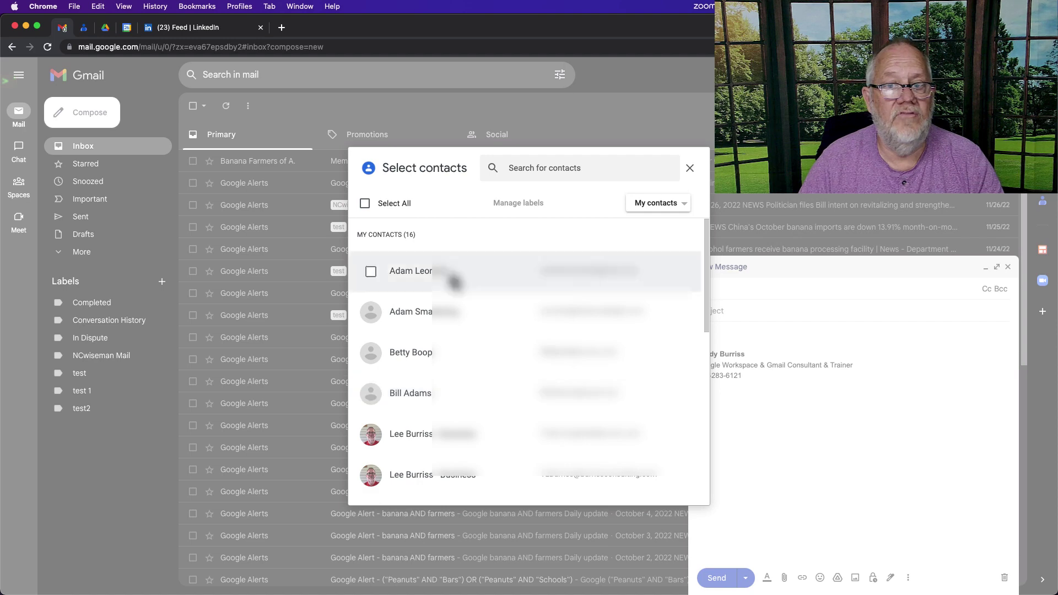
{"action": "left_click", "coordinate": [686, 208]}
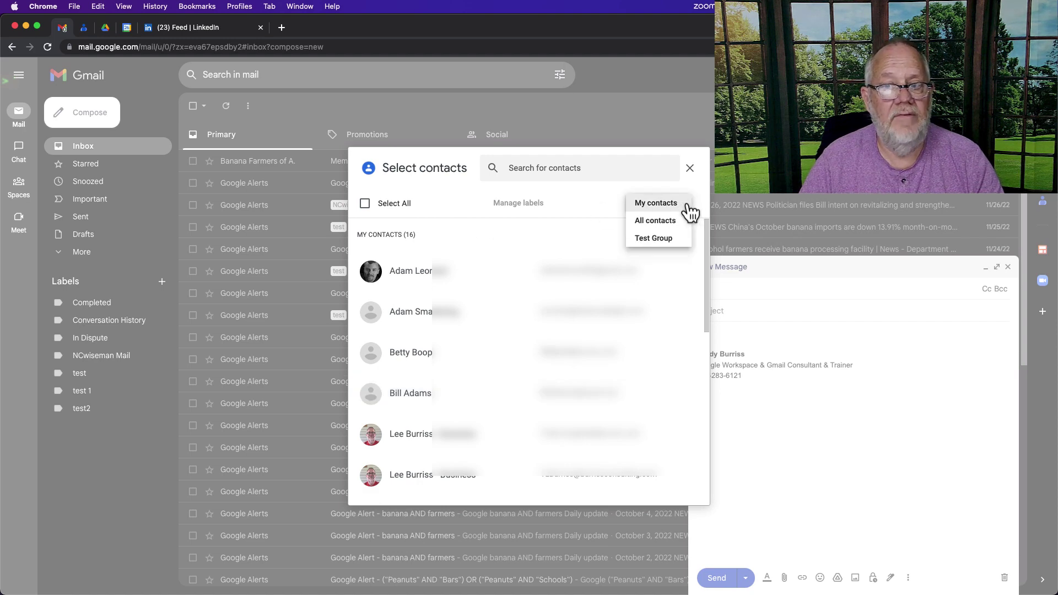
{"action": "left_click", "coordinate": [648, 243]}
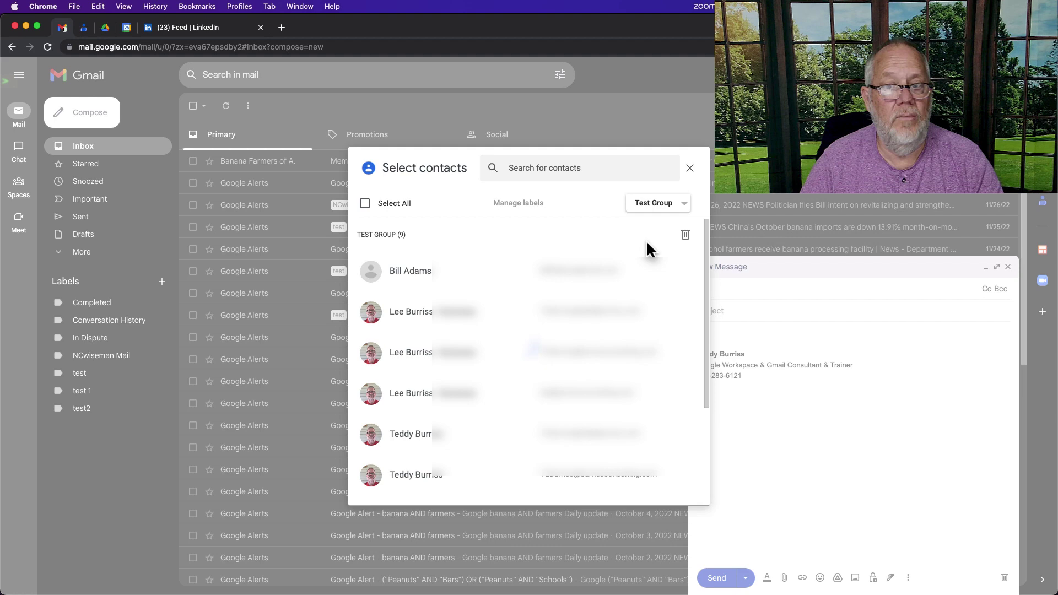
{"action": "left_click", "coordinate": [364, 204]}
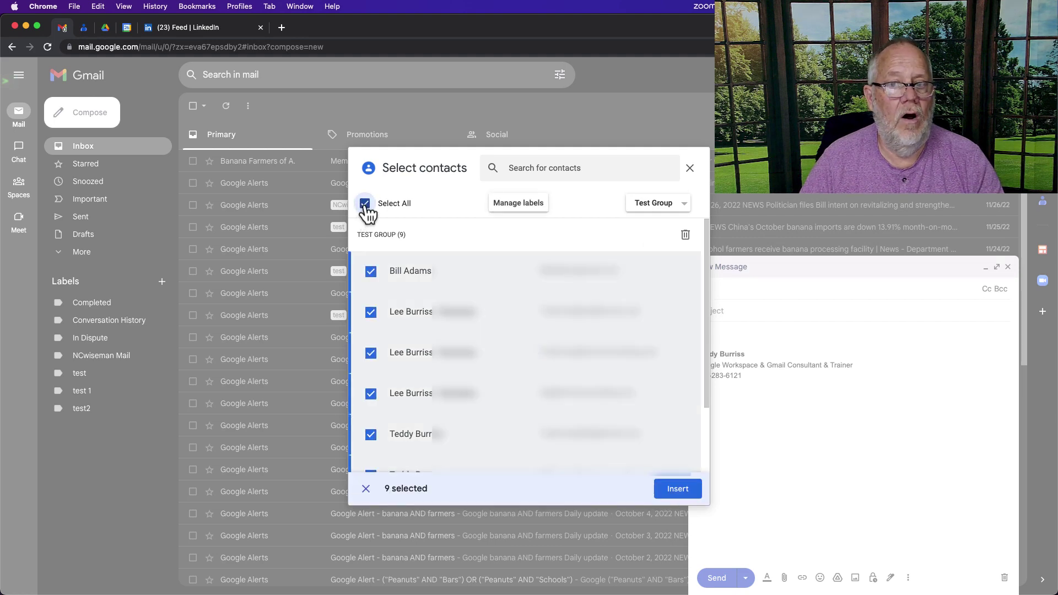
{"action": "left_click", "coordinate": [686, 494]}
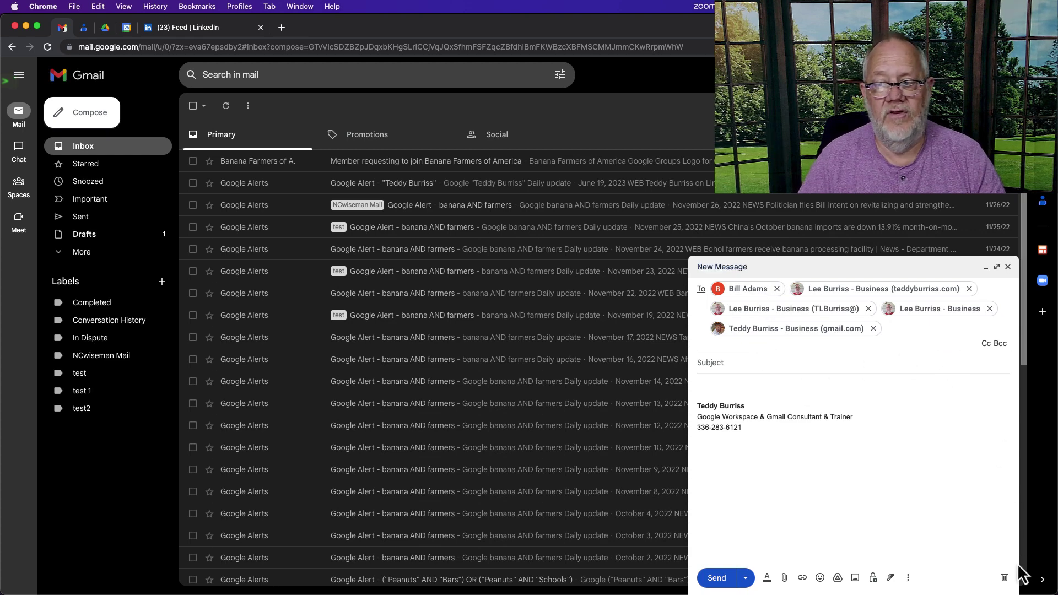
Step: Discard the draft and compose a fresh message with all Test Group contacts as recipients
{"action": "left_click", "coordinate": [1003, 577]}
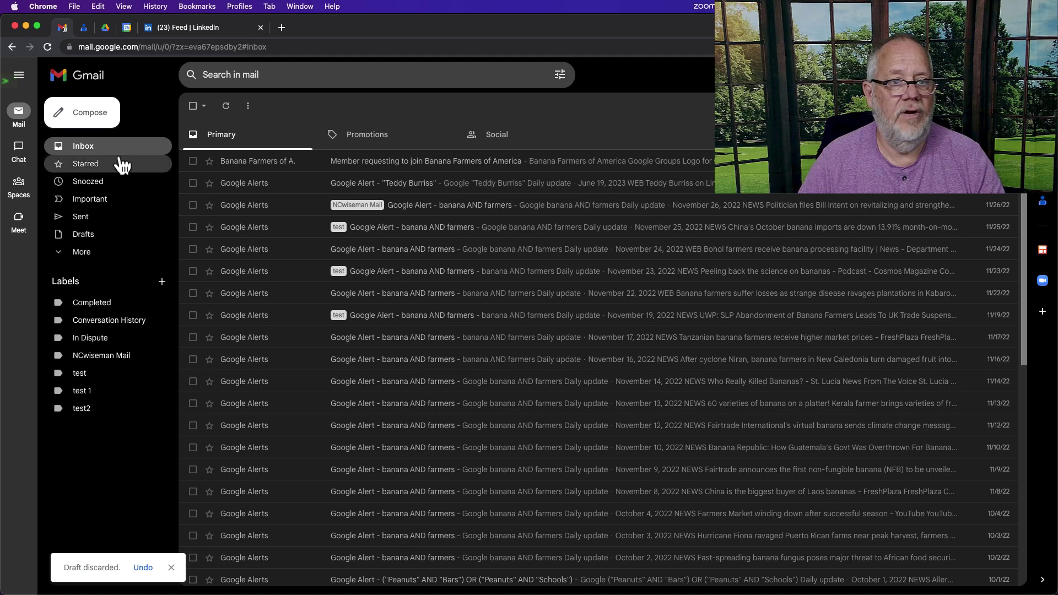
{"action": "left_click", "coordinate": [88, 115]}
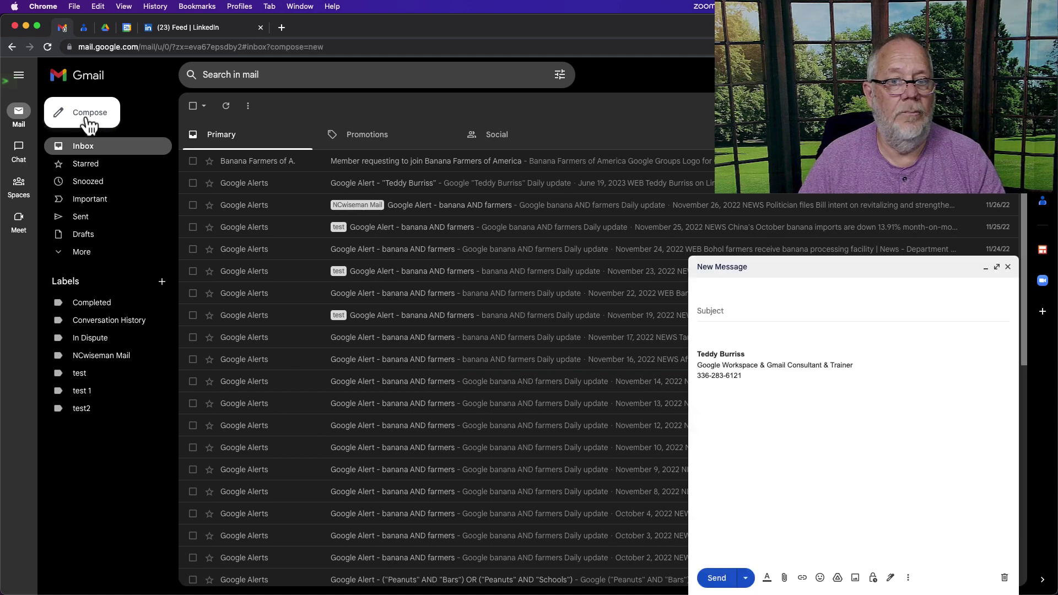
{"action": "left_click", "coordinate": [702, 291]}
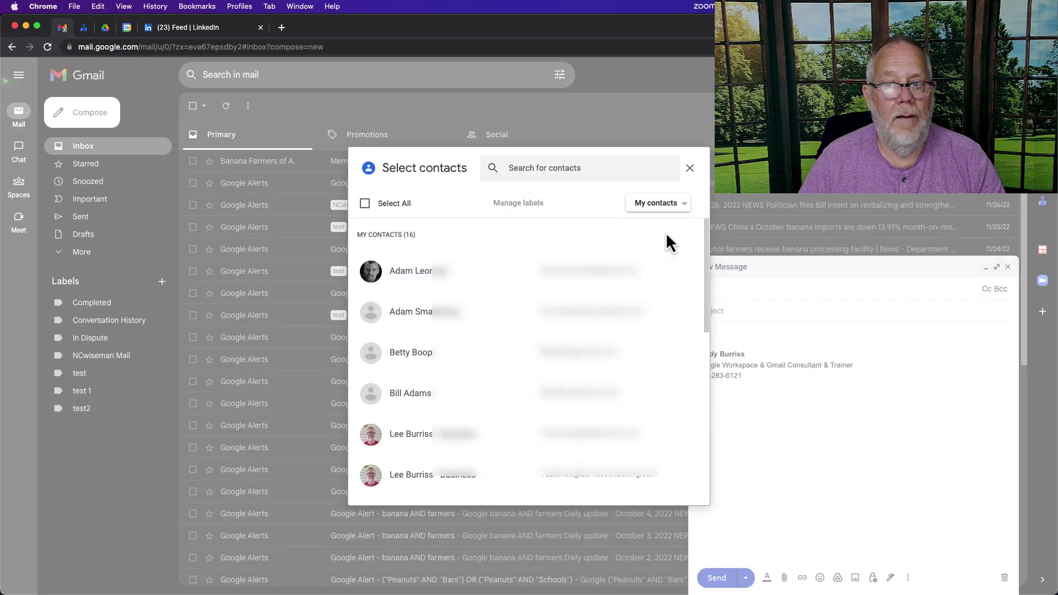
{"action": "left_click", "coordinate": [663, 207]}
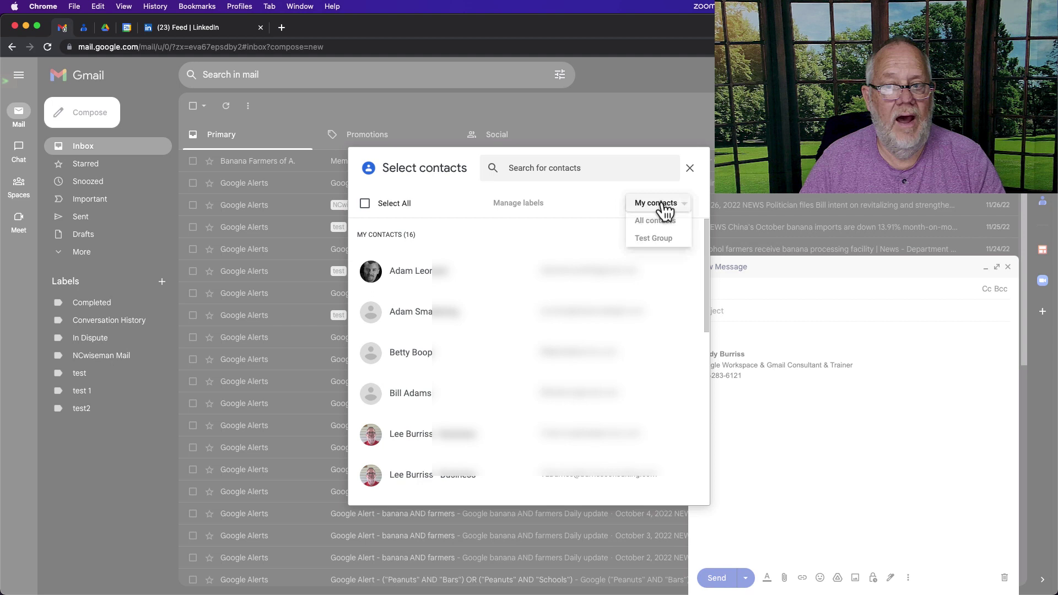
{"action": "left_click", "coordinate": [644, 241]}
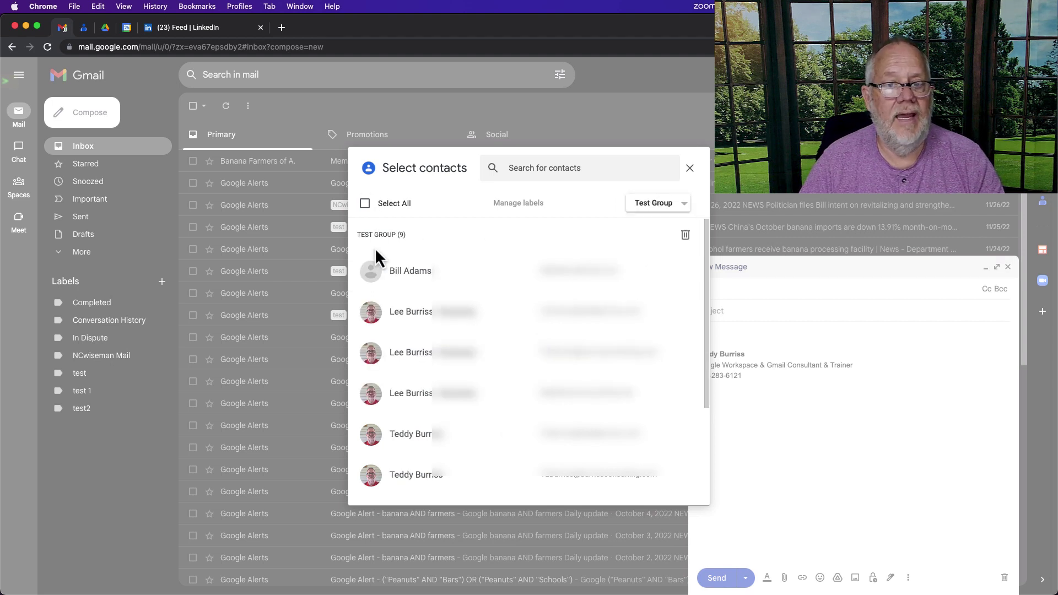
{"action": "left_click", "coordinate": [365, 203]}
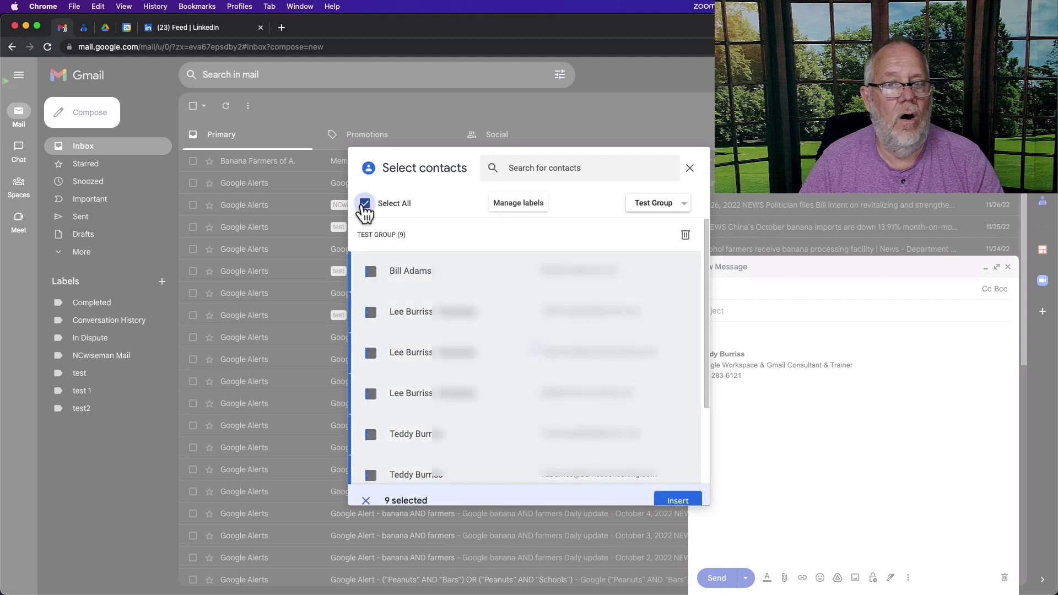
{"action": "left_click", "coordinate": [678, 489]}
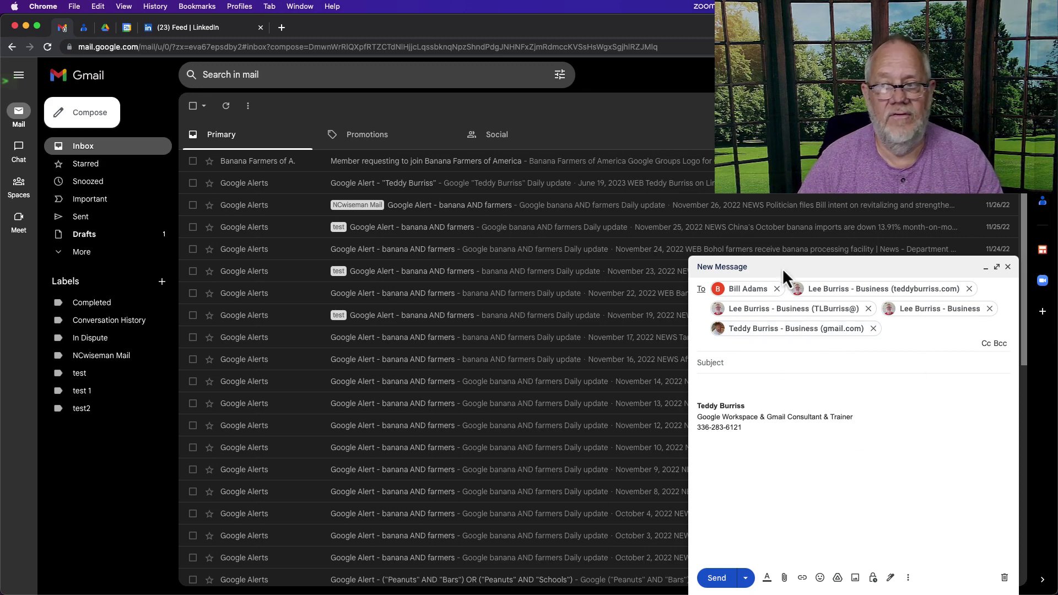
Step: Return to the Google Contacts tab showing Test Group's four members
{"action": "left_click", "coordinate": [84, 28]}
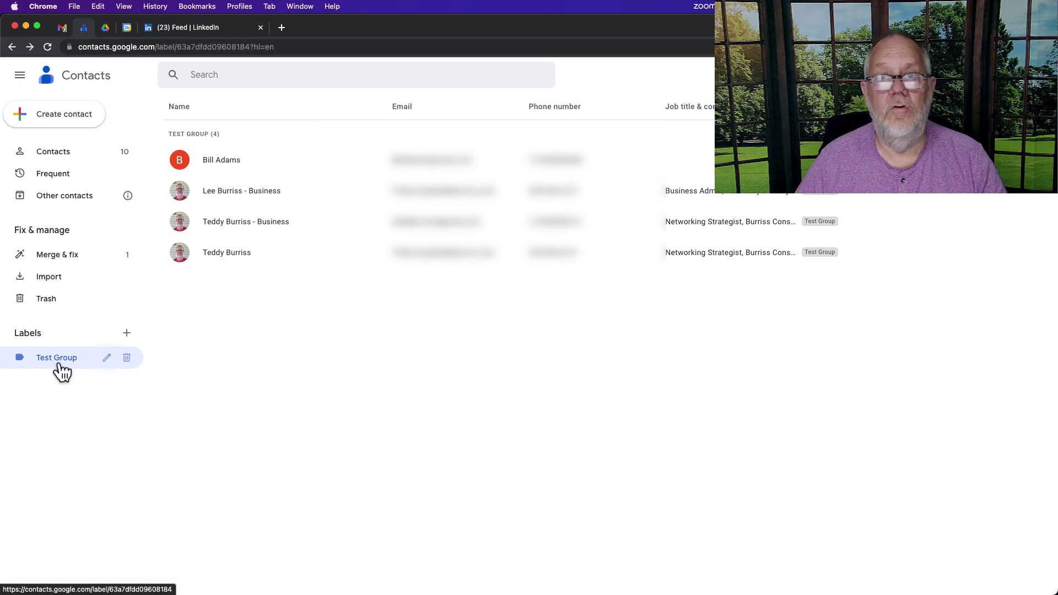